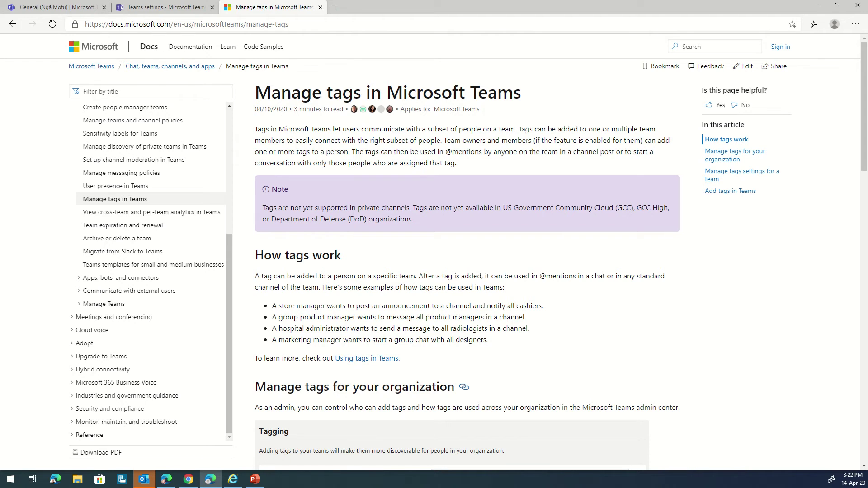
- Read the Manage tags article down to the section on managing tags for the organization and highlight its heading
scroll(446, 271, down, 1)
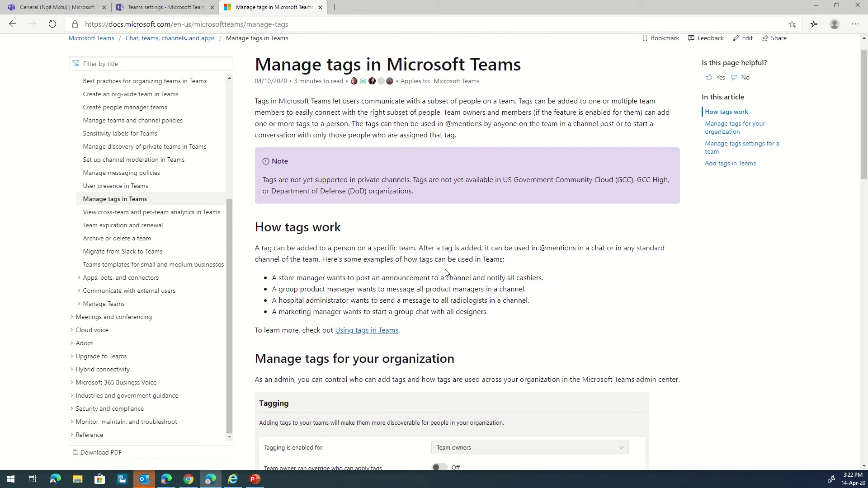
scroll(445, 272, down, 2)
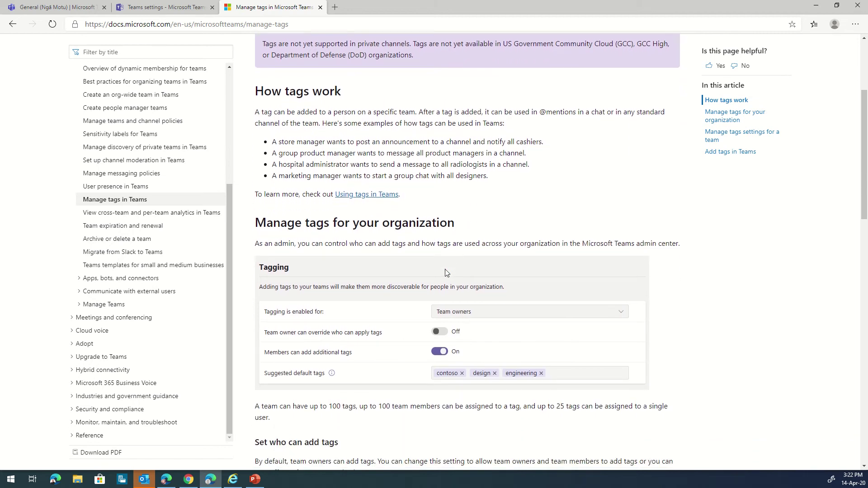
scroll(446, 272, down, 2)
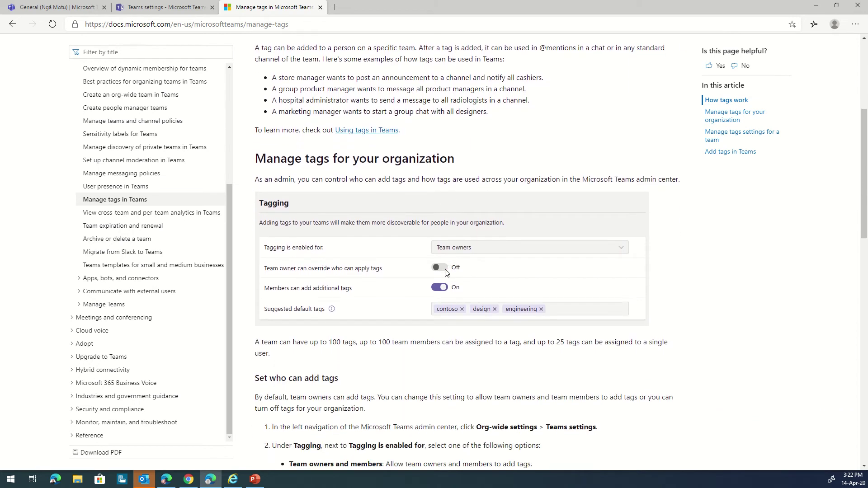
drag(256, 154, 392, 170)
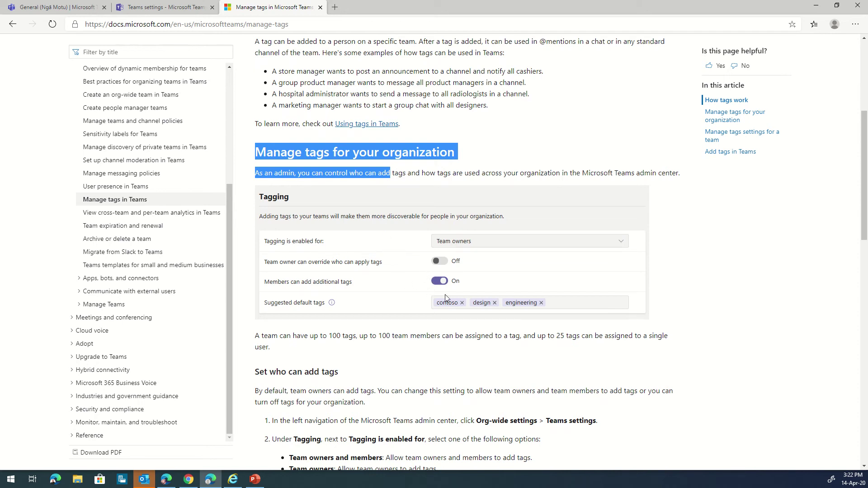
- Switch to Teams settings in the Teams admin center and view the choices for who tagging is enabled for
click(163, 8)
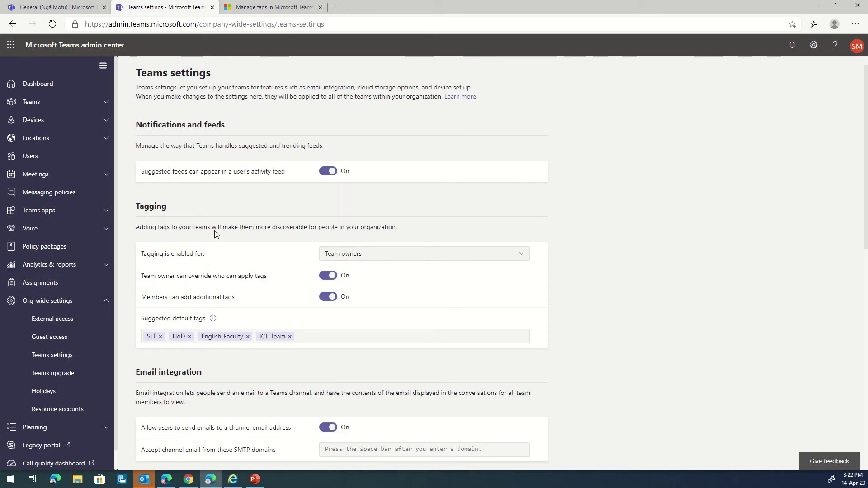
click(519, 257)
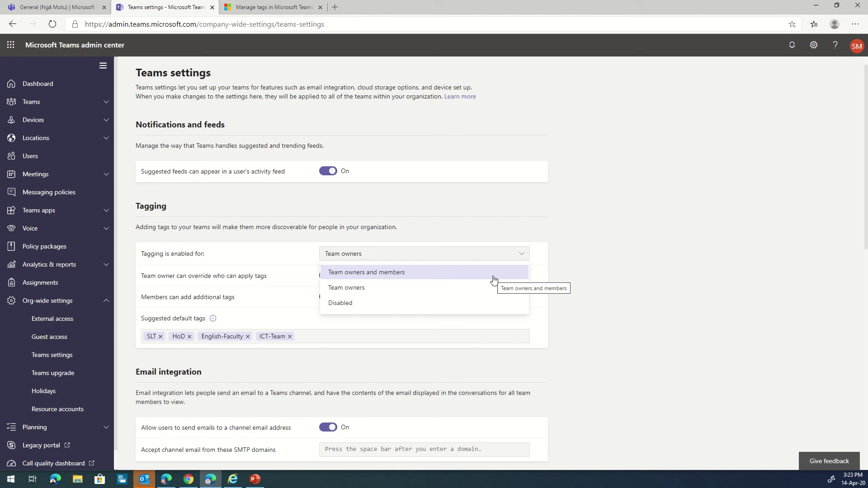
click(539, 229)
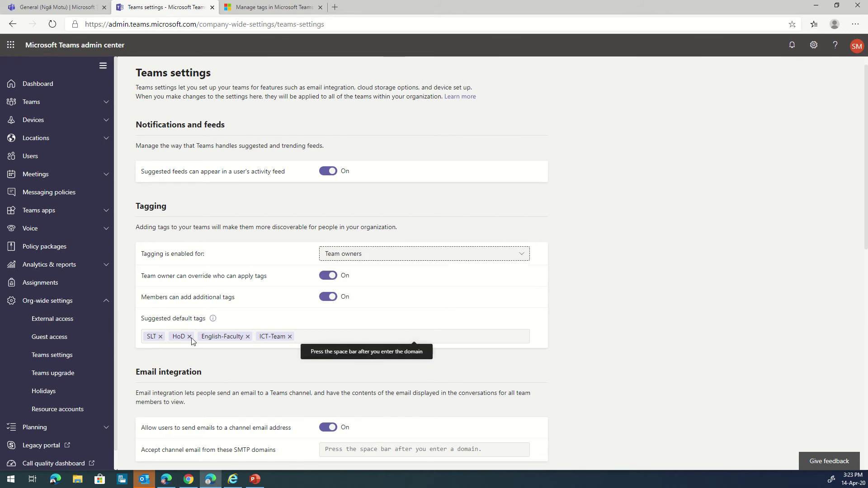
- Add Tigers and Triangles to the suggested default tags and save the Teams settings
click(304, 336)
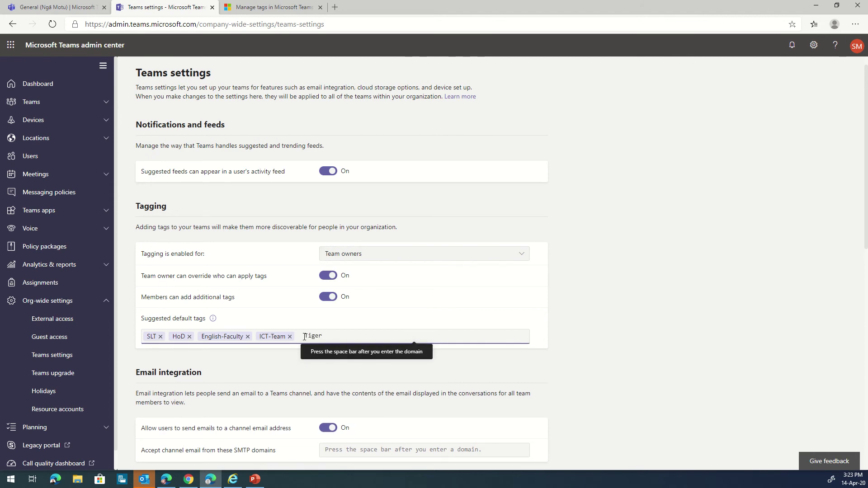
text(Tigers)
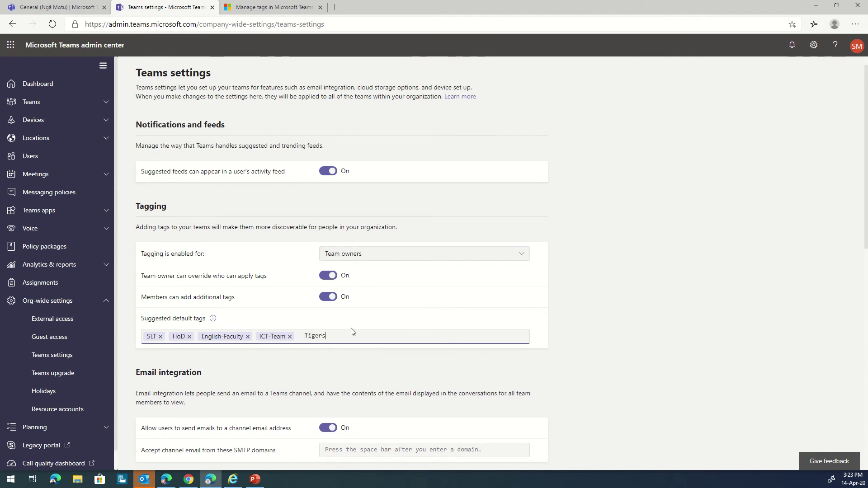
key(space)
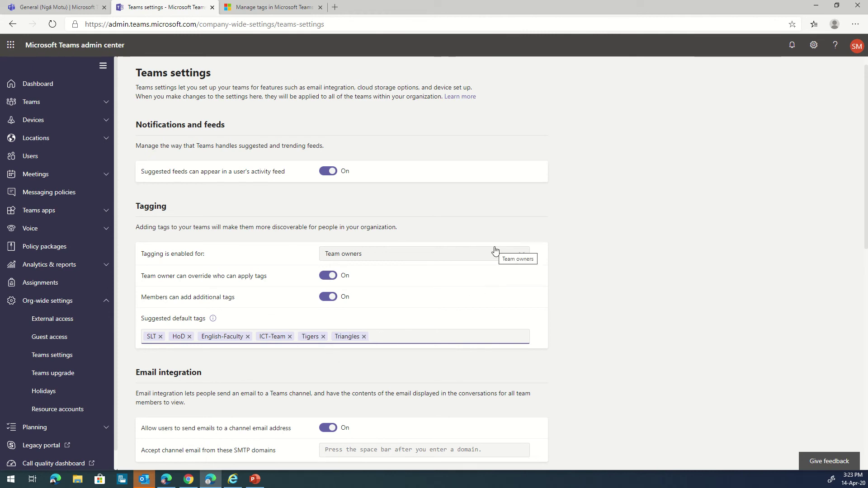
scroll(495, 250, down, 10)
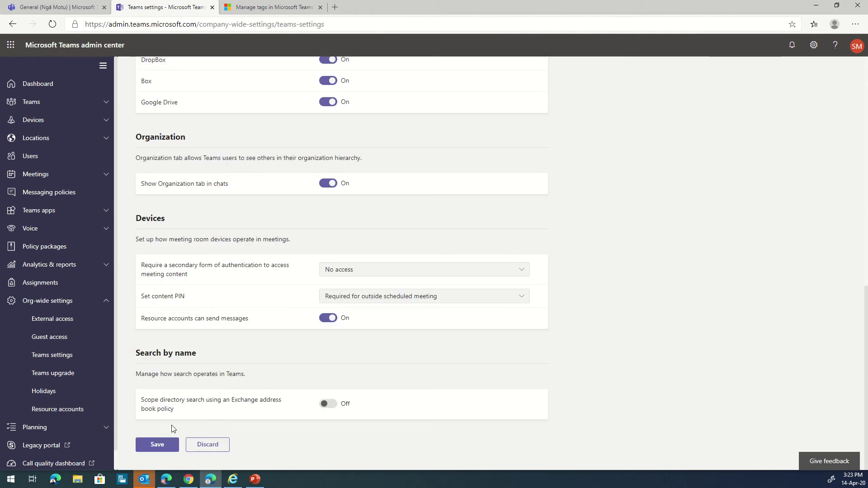
click(158, 445)
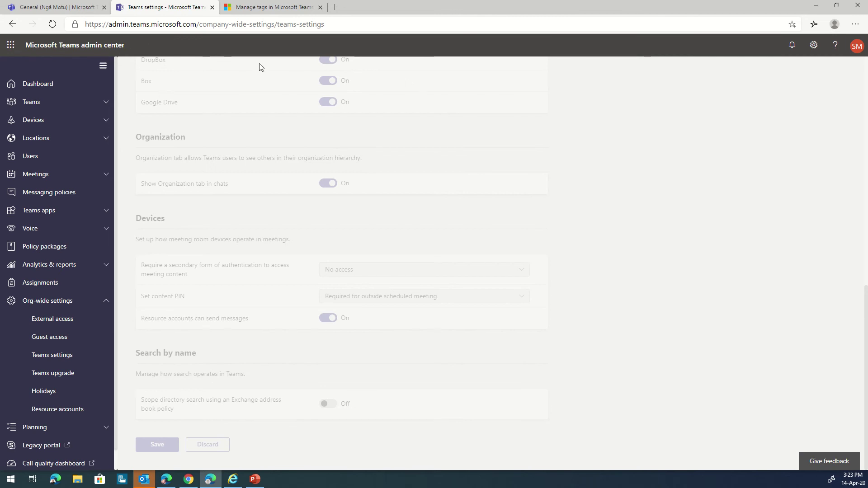
- Switch to Microsoft Teams and open tag management for the Physical Science team
click(88, 10)
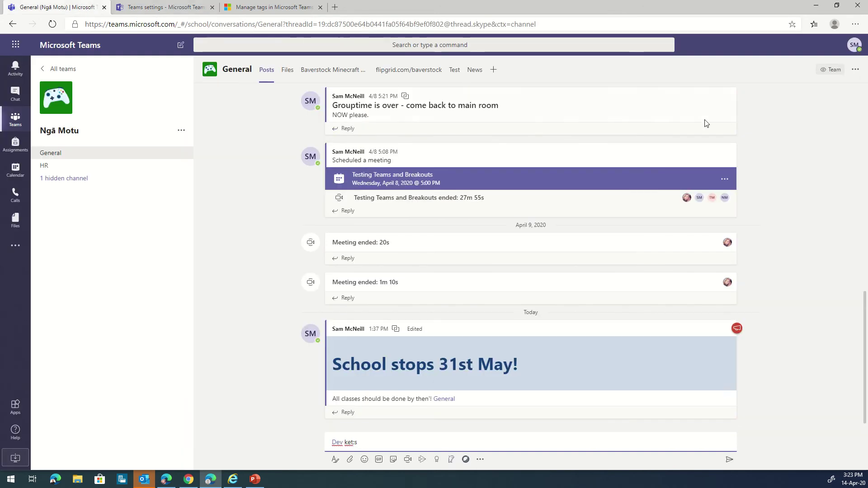
click(44, 68)
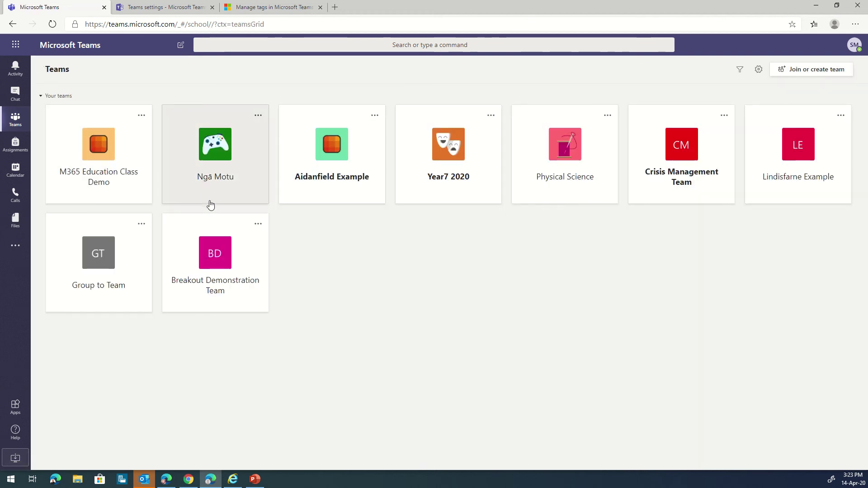
click(591, 186)
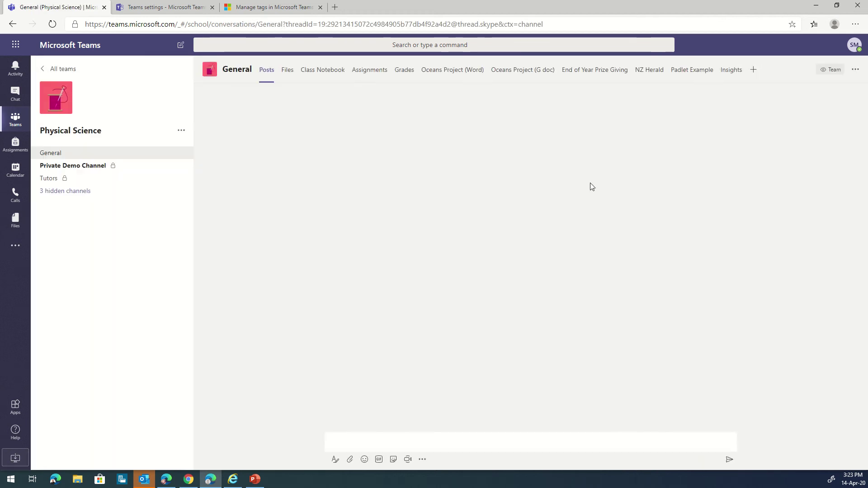
click(181, 131)
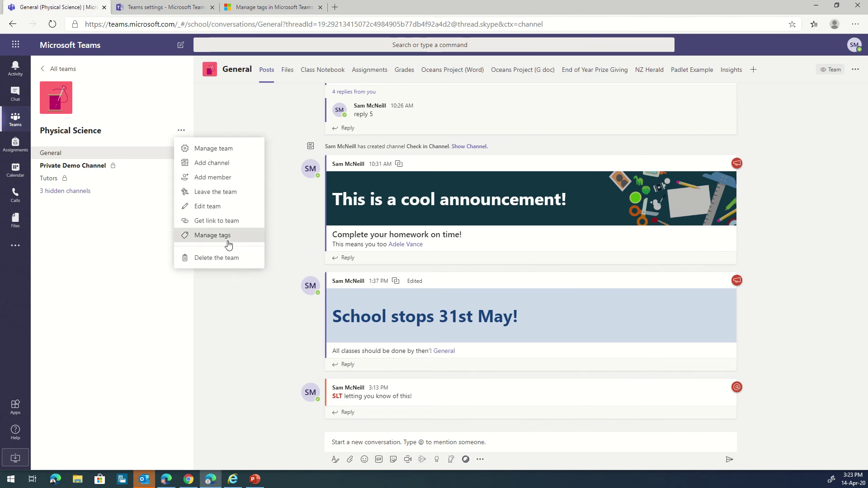
click(212, 235)
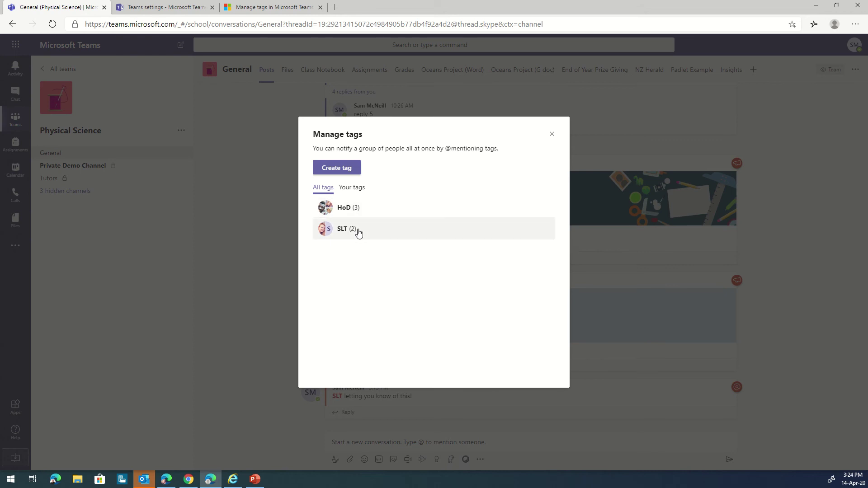
- Start a new tag for the team and name it Tigers
click(341, 170)
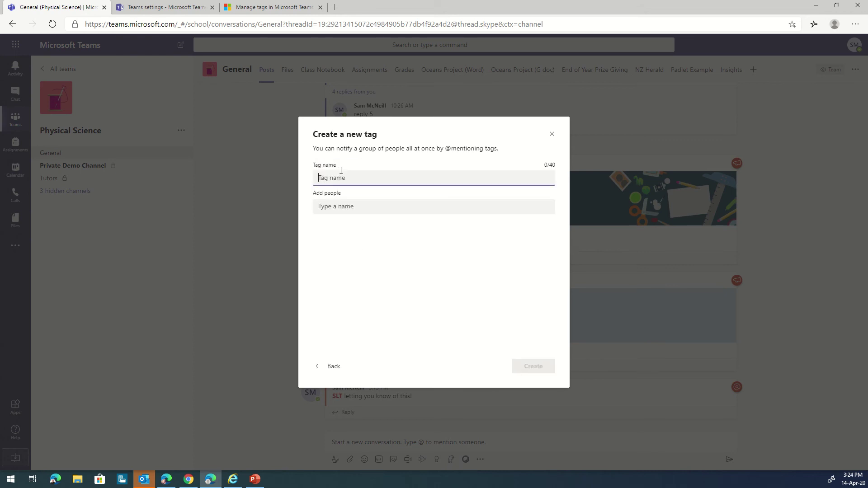
text(Tiger)
key(Tab)
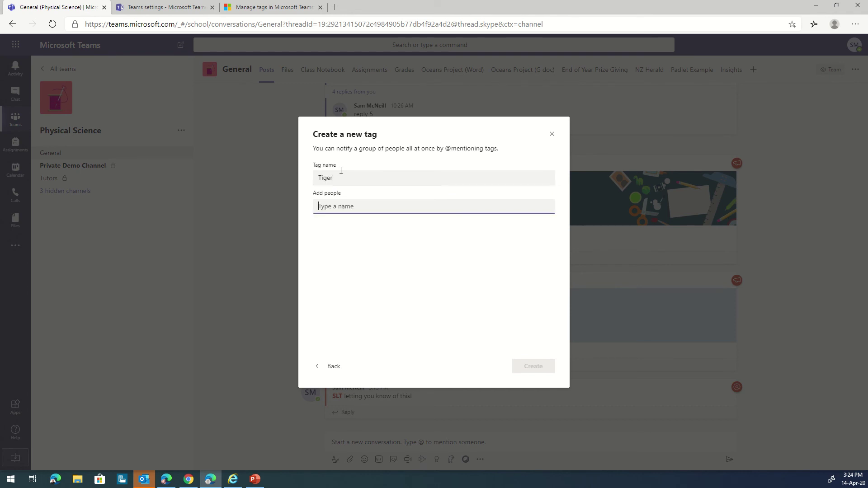
click(341, 179)
text(s)
- Add three team members to the Tigers tag, create it and close tag management
click(338, 210)
text(adele)
key(Return)
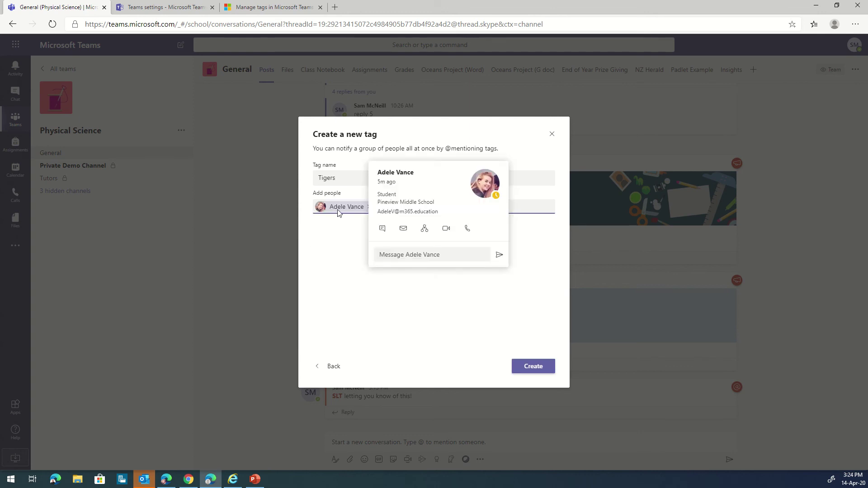
text(geo)
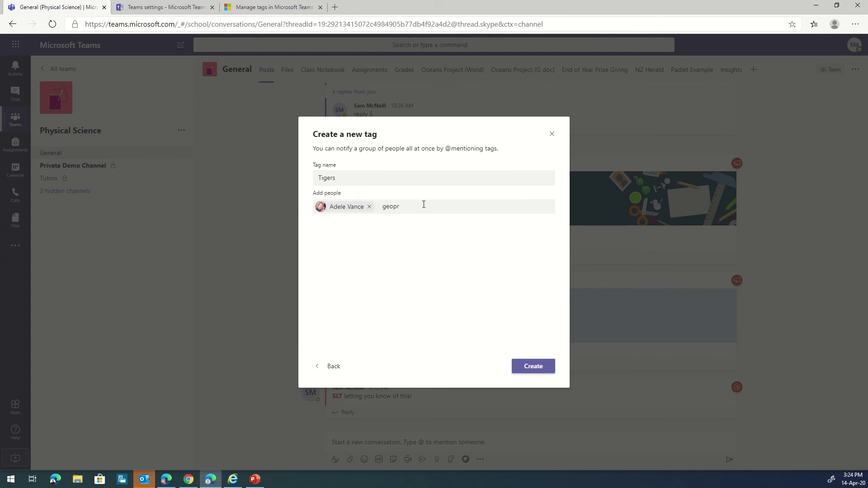
key(BackSpace)
text(rge)
click(425, 226)
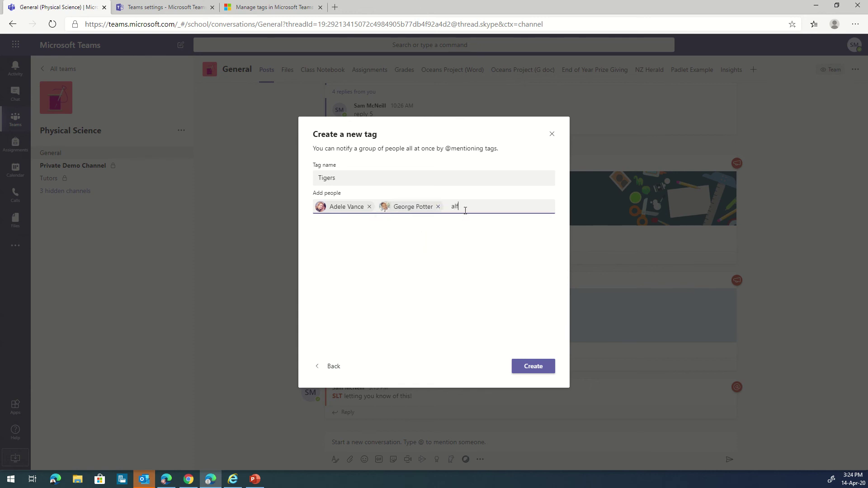
click(480, 238)
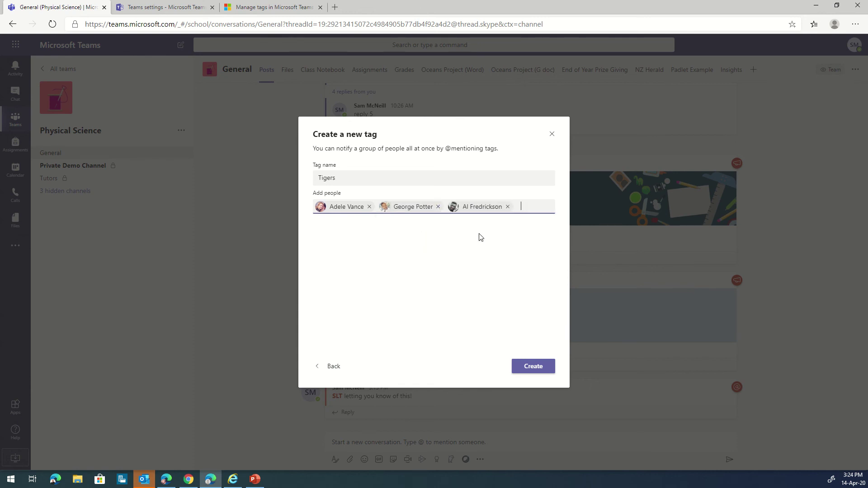
click(532, 369)
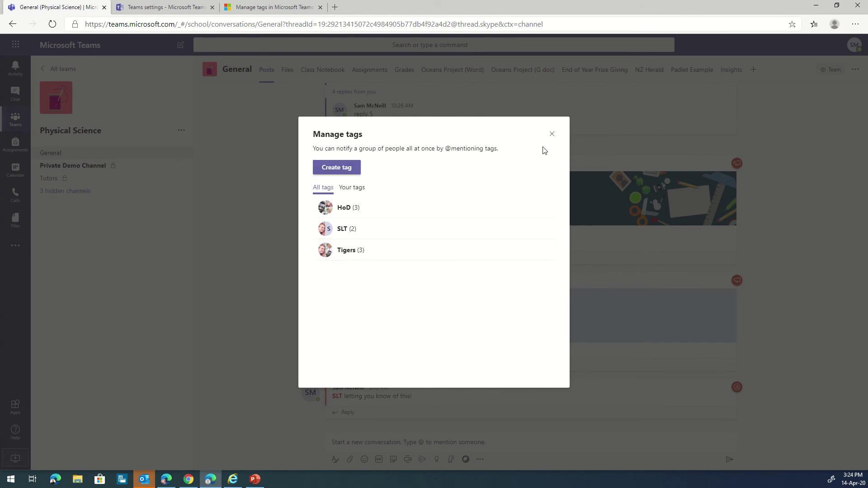
click(551, 134)
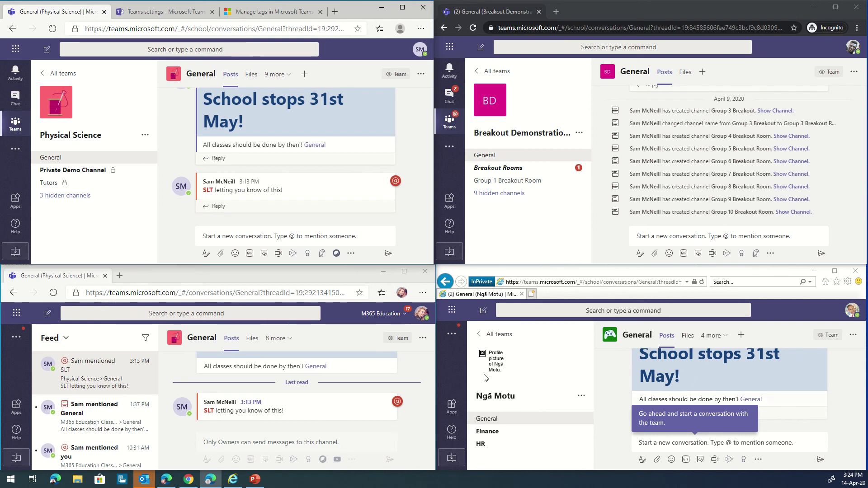
- Post "This is a really cool resource - check it out" in the Physical Science General channel, ending with a mention of the Tigers tag
click(216, 234)
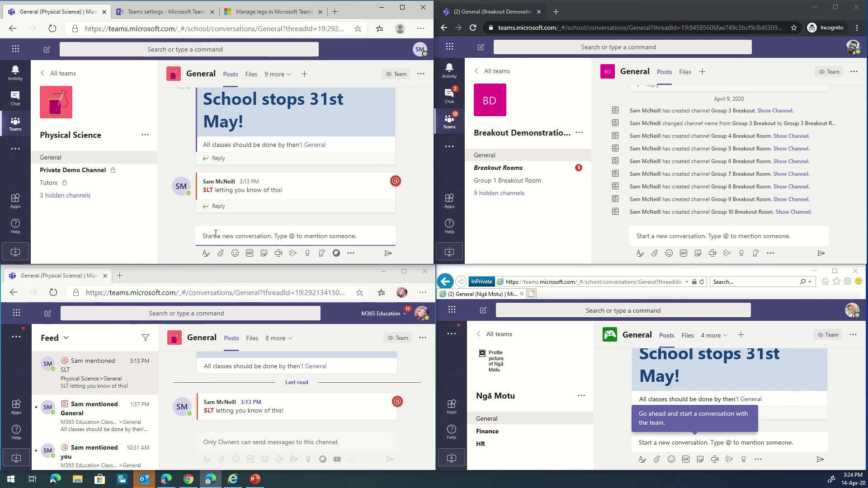
text(This is )
text(a really fool resource -)
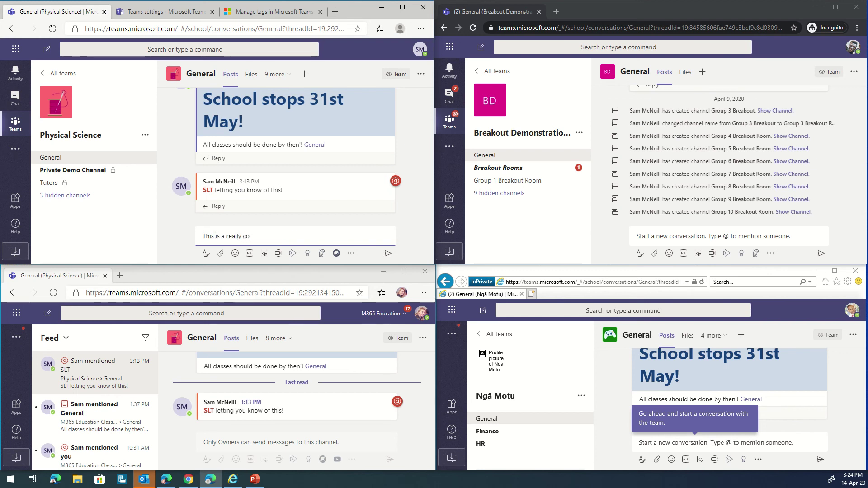
text( check it out)
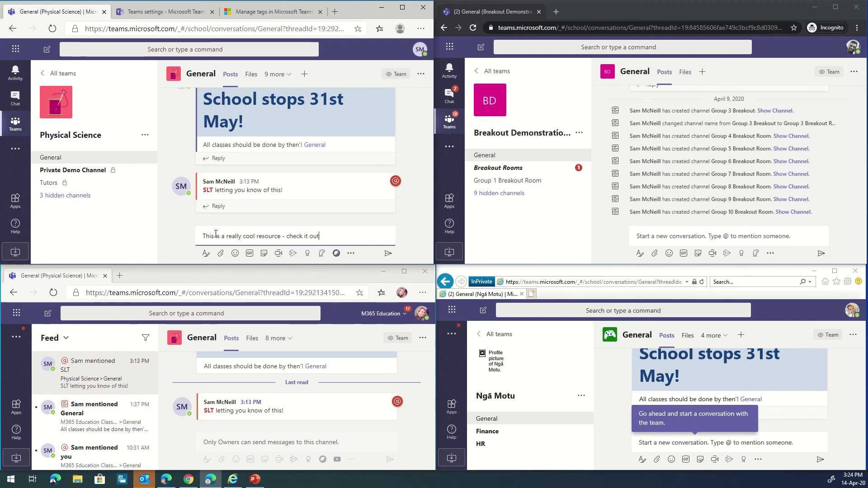
text( @rt)
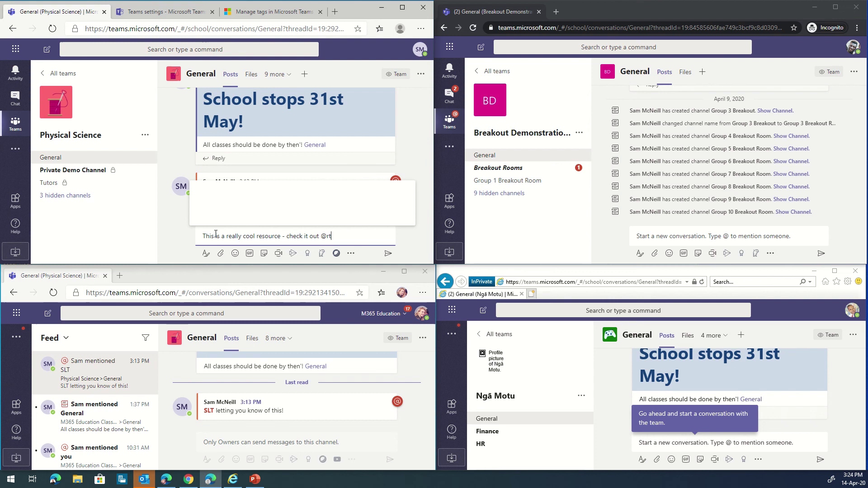
key(BackSpace)
key(BackSpace)
text(tig)
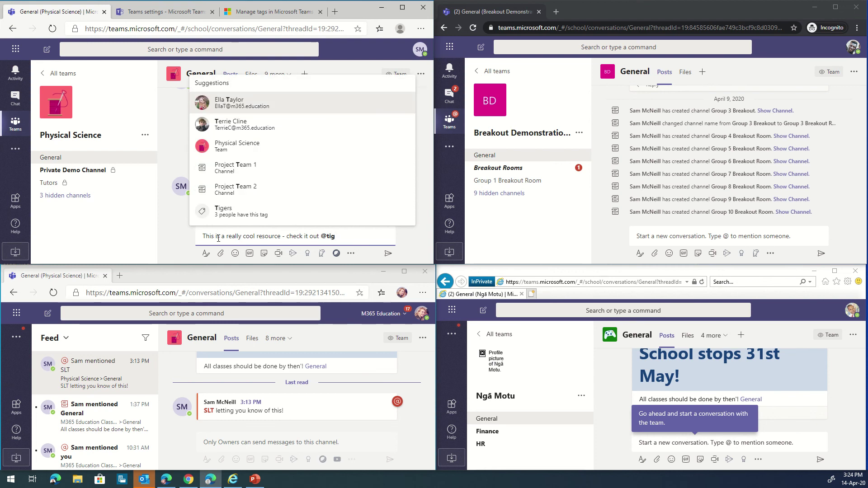
click(277, 216)
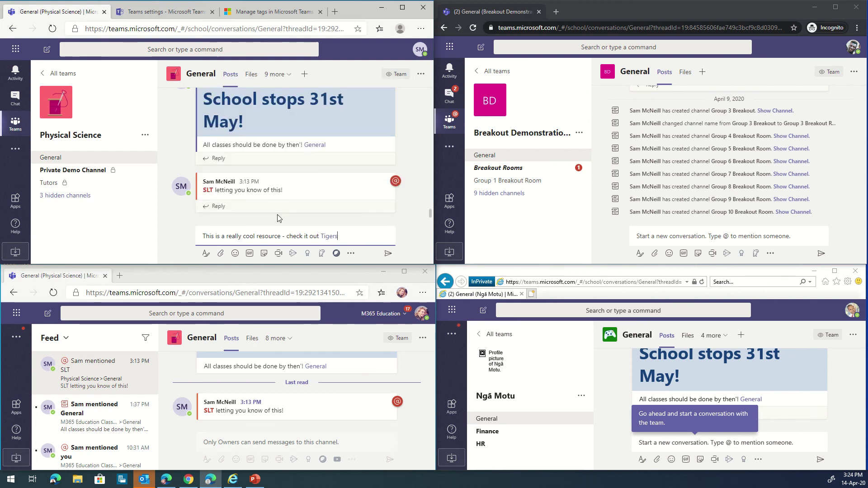
click(386, 254)
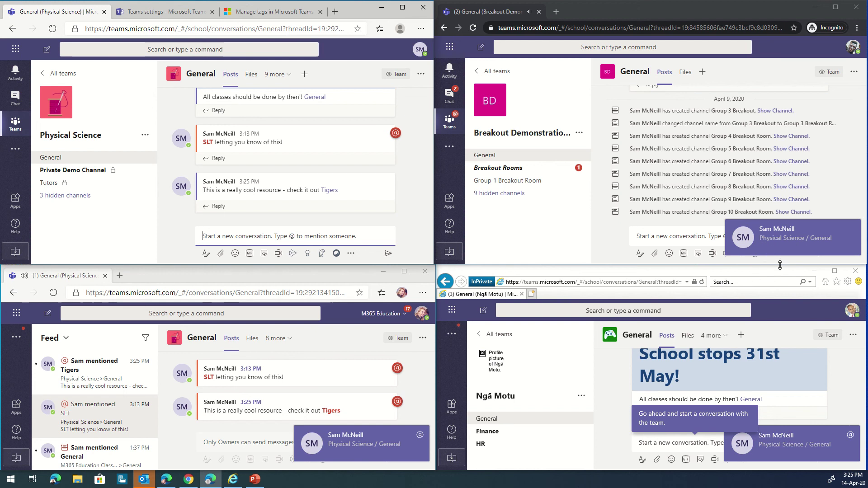
- In a tagged member's Teams window, open the Tigers mention from the activity feed
click(360, 448)
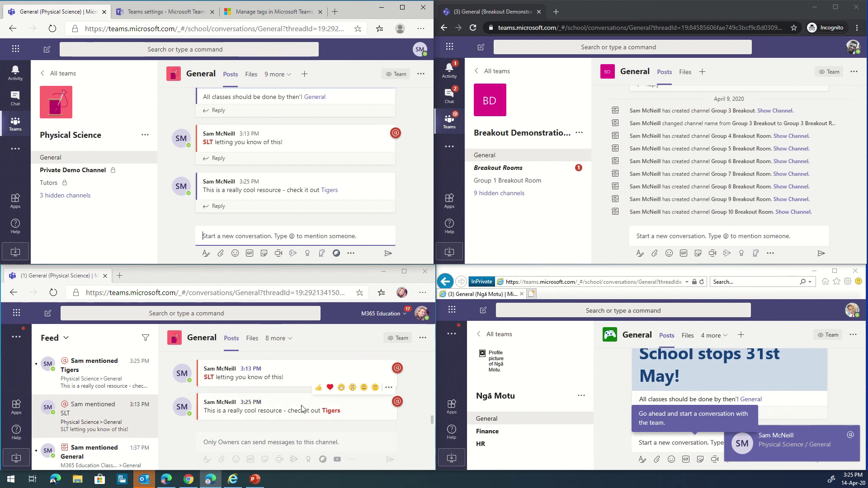
click(17, 342)
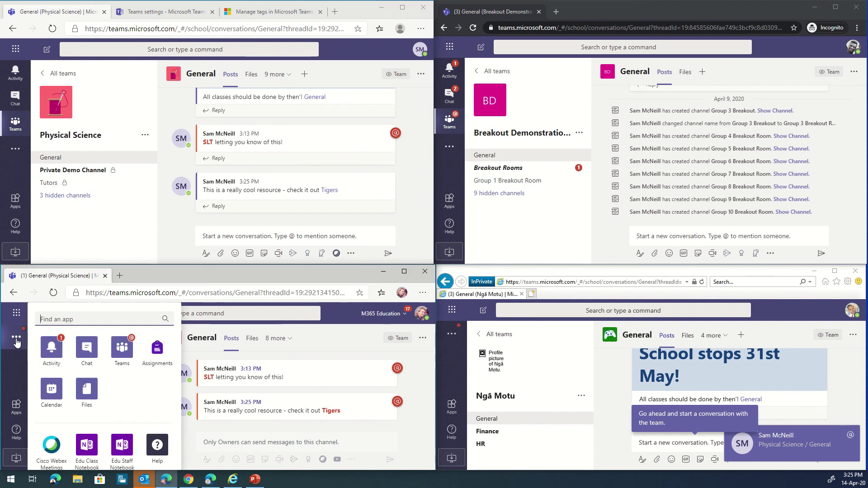
click(53, 354)
click(83, 377)
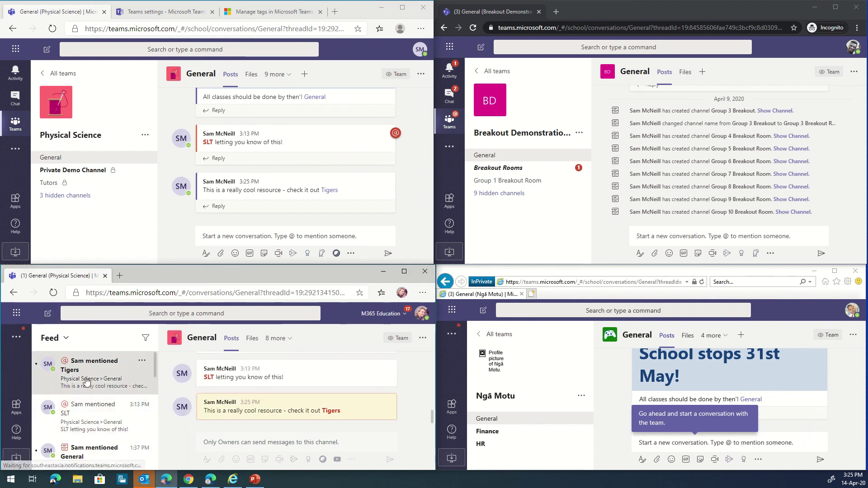
- Open the HoD tag's details from the Physical Science team's tag management
mouse_move(343, 421)
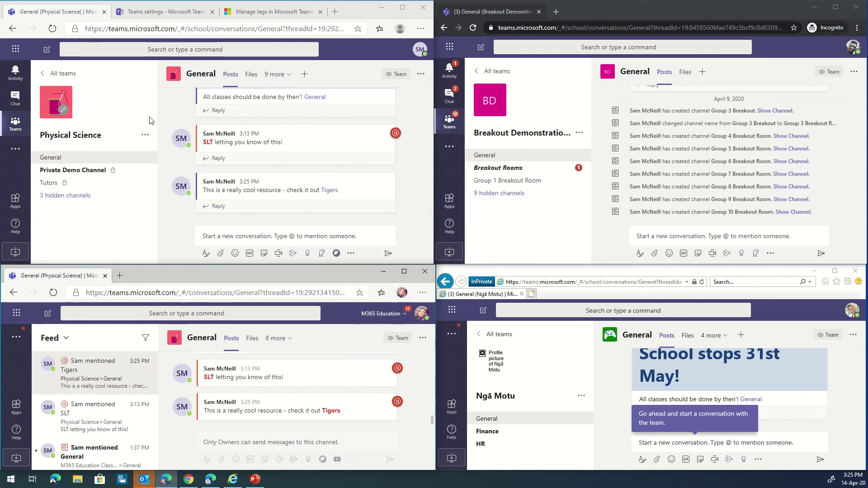
click(145, 135)
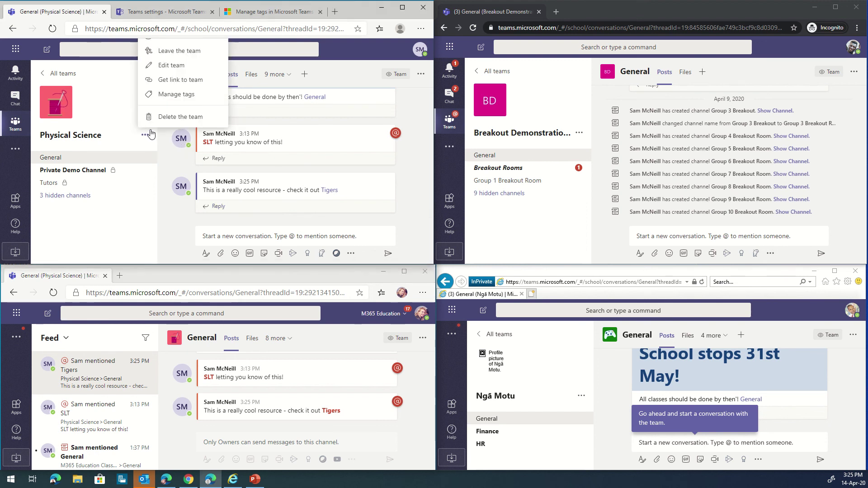
click(176, 95)
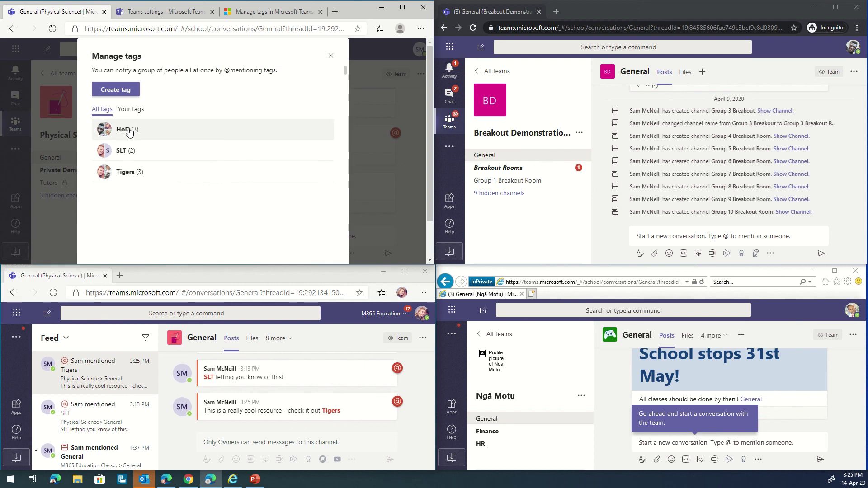
click(128, 132)
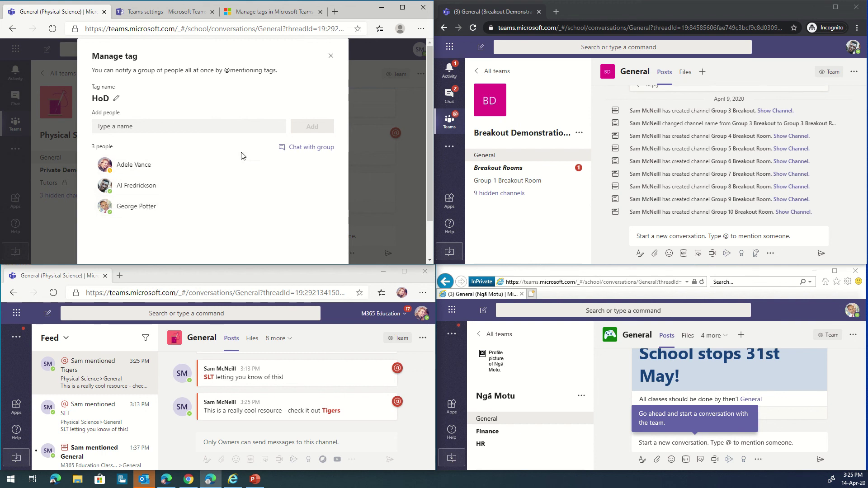
- Open a group chat with the HoD tag's members and send the message "hey guys!"
click(302, 151)
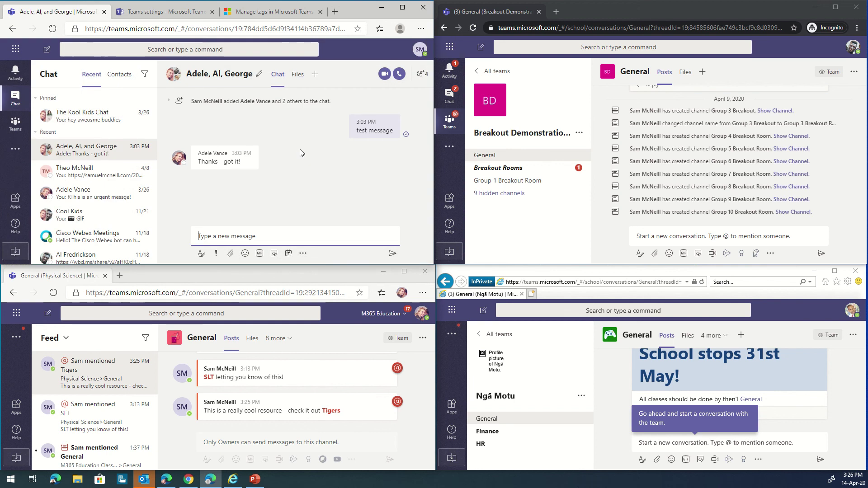
text(hey guys!)
key(Return)
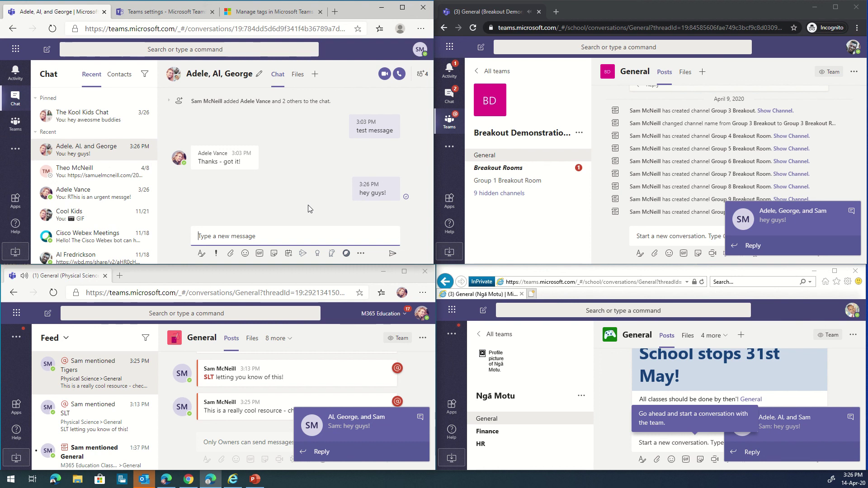
- Review the introduction and support note of the Manage tags in Microsoft Teams documentation article
click(246, 11)
scroll(248, 185, up, 3)
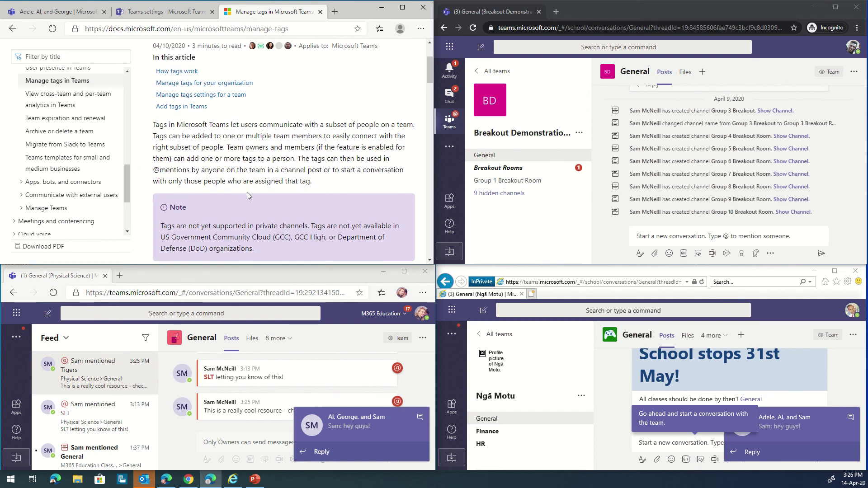
scroll(248, 195, down, 1)
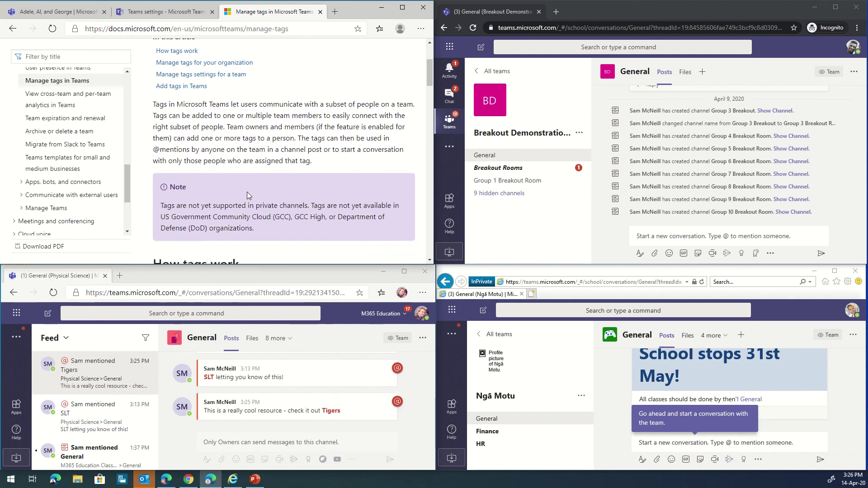
scroll(249, 196, up, 5)
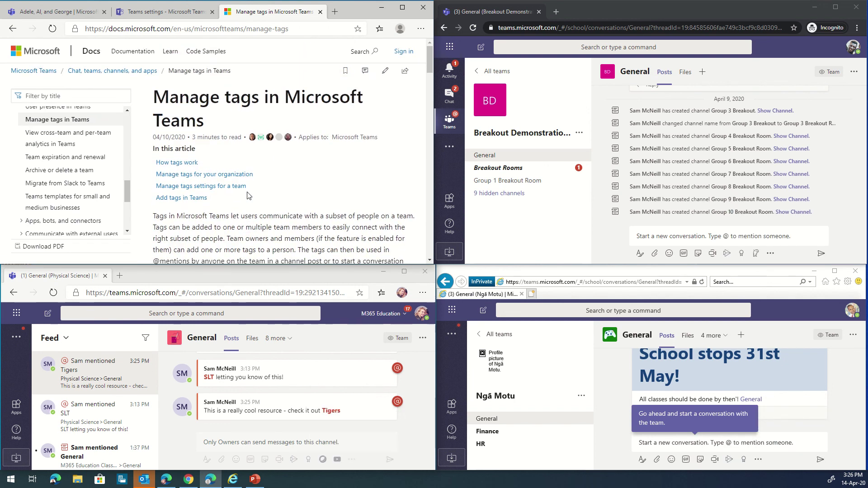